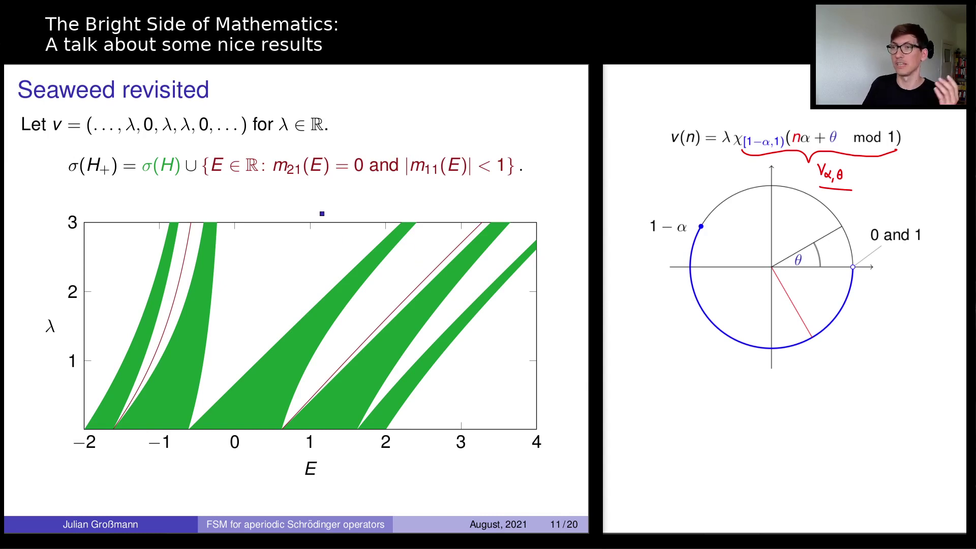
- Highlight m21(E) in purple on the Seaweed revisited slide, then draw a wavy pen stroke on the notes page
{"action": "mouse_move", "coordinate": [288, 198]}
{"action": "left_mouse_down"}
{"action": "mouse_move", "coordinate": [277, 196]}
{"action": "mouse_move", "coordinate": [333, 195]}
{"action": "left_mouse_up"}
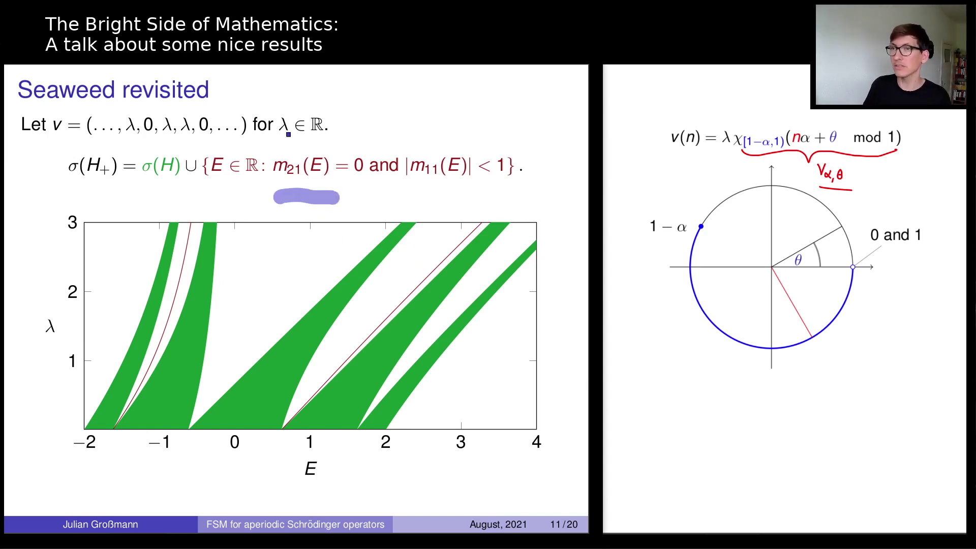
{"action": "key", "text": "Right"}
{"action": "key", "text": "Left"}
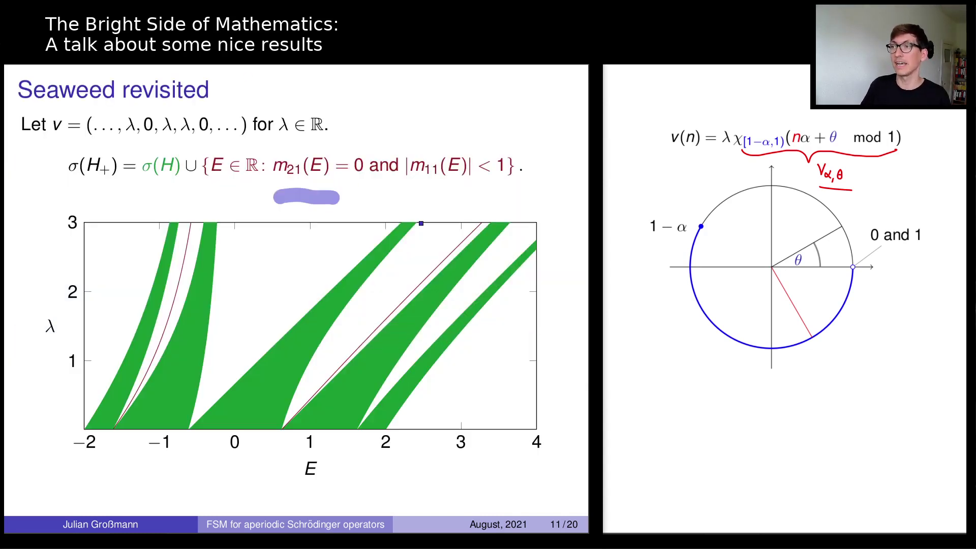
{"action": "left_click_drag", "start_coordinate": [647, 413], "coordinate": [726, 399]}
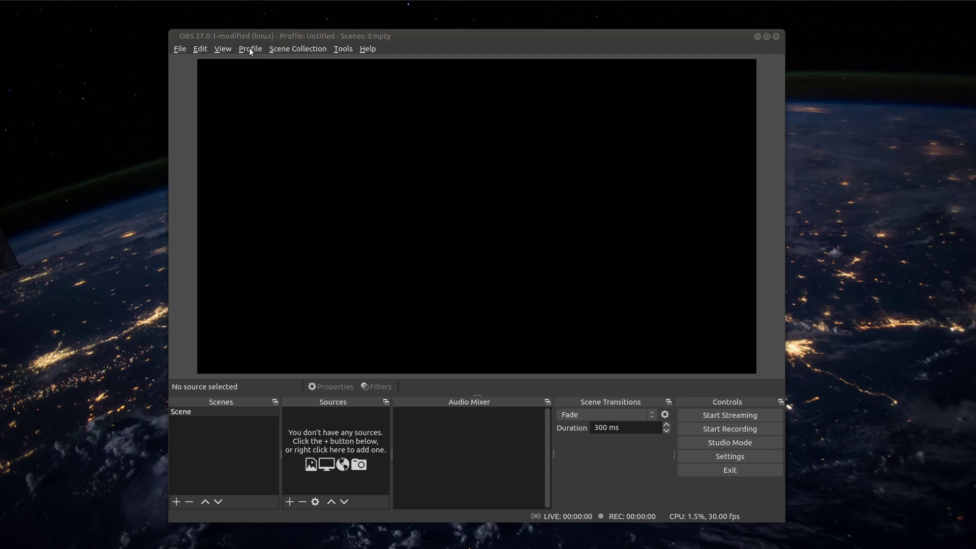
- Focus the OBS window and open the Sources + menu listing the source types
{"action": "left_click", "coordinate": [462, 38]}
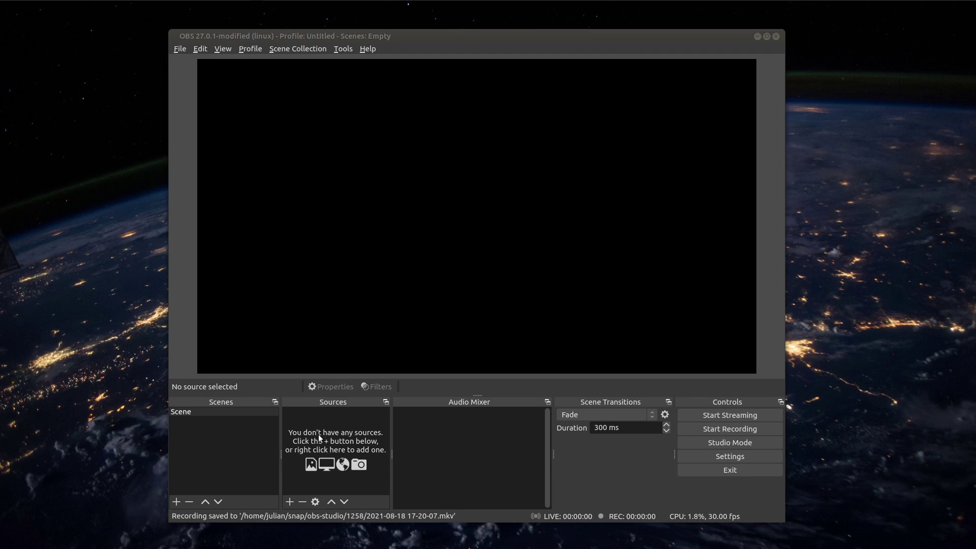
{"action": "left_click", "coordinate": [289, 502]}
{"action": "key", "text": "Escape"}
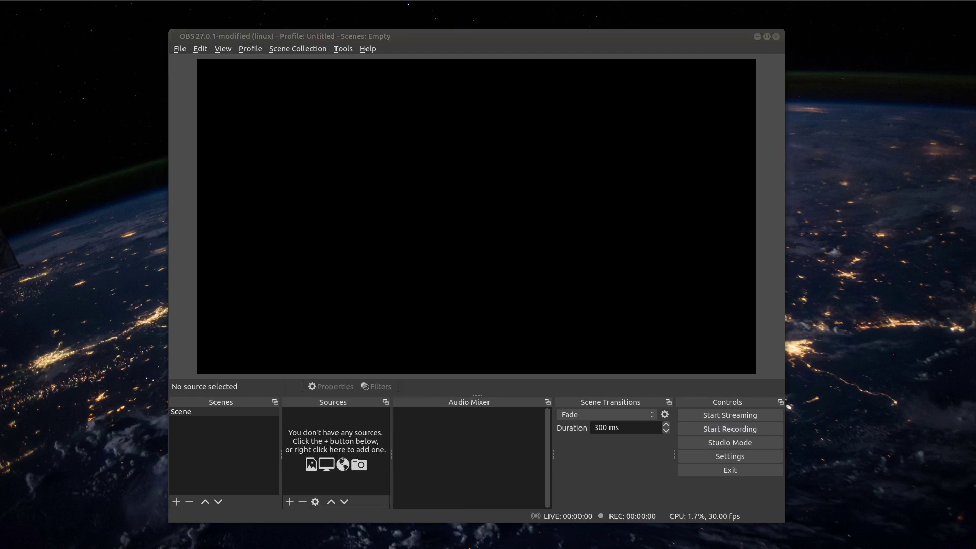
{"action": "left_click", "coordinate": [292, 503]}
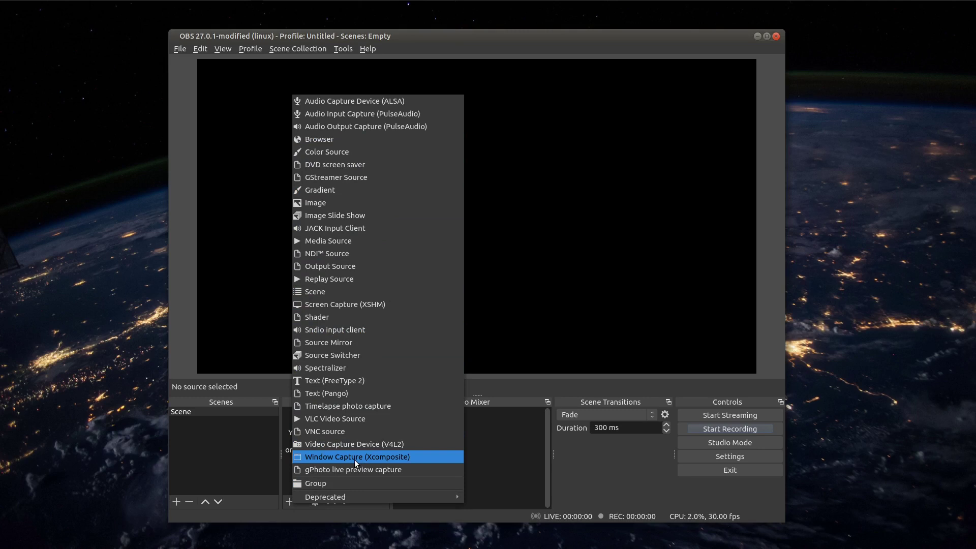
- Add a Window Capture (Xcomposite) source named 'Presentation'
{"action": "left_click", "coordinate": [339, 304]}
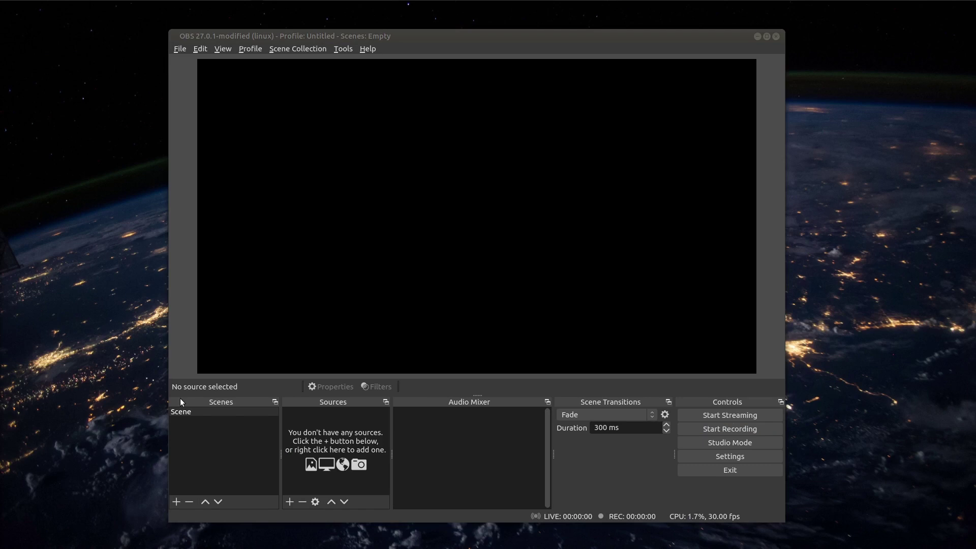
{"action": "left_click", "coordinate": [289, 501]}
{"action": "left_click", "coordinate": [319, 460]}
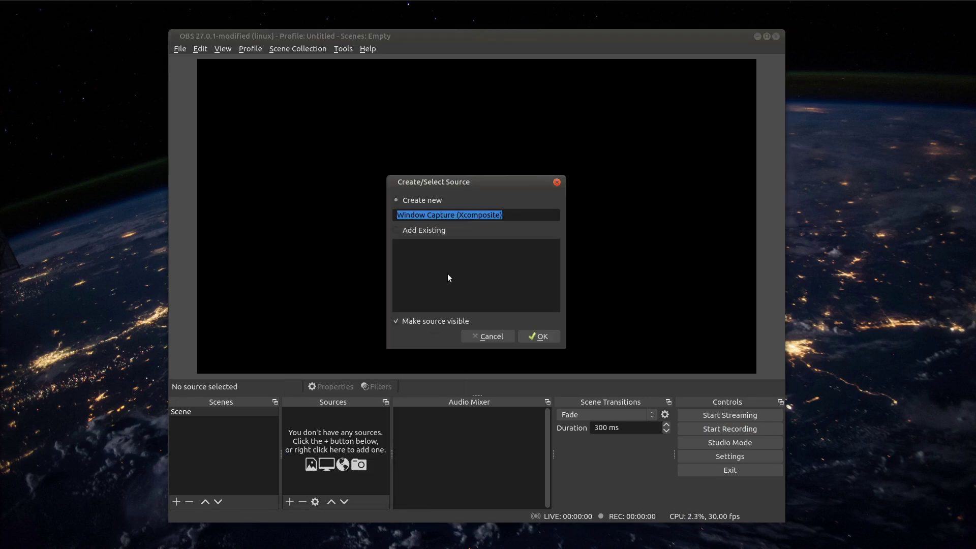
{"action": "type", "text": "Presentation"}
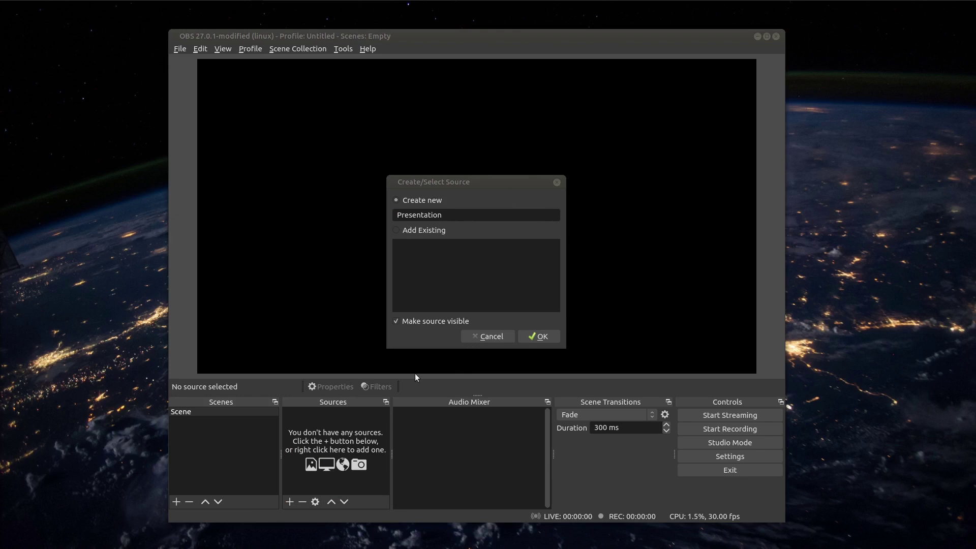
{"action": "left_click", "coordinate": [533, 340]}
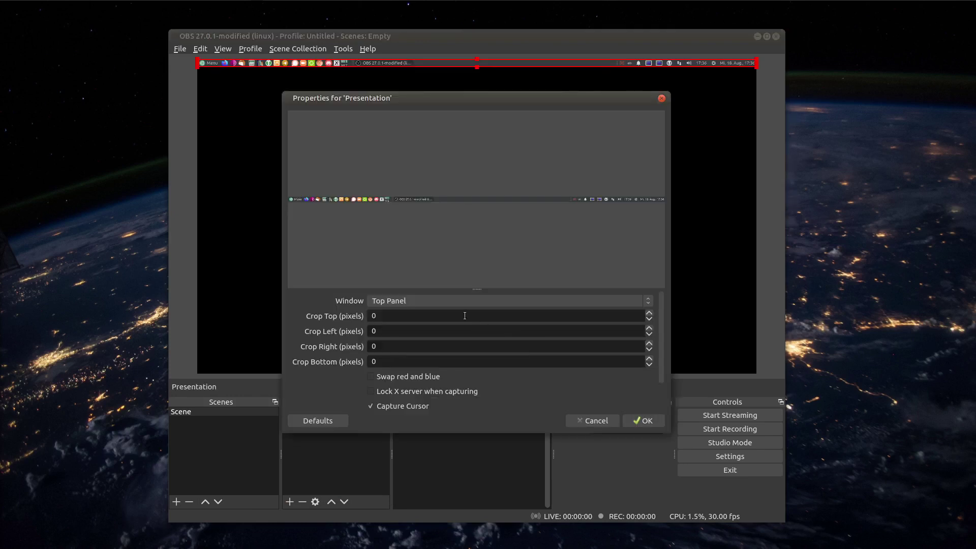
- Point Presentation at the Xournal - Slides.xoj window, swap red and blue, and set Crop Top to 114
{"action": "left_click", "coordinate": [446, 304]}
{"action": "left_click", "coordinate": [445, 304]}
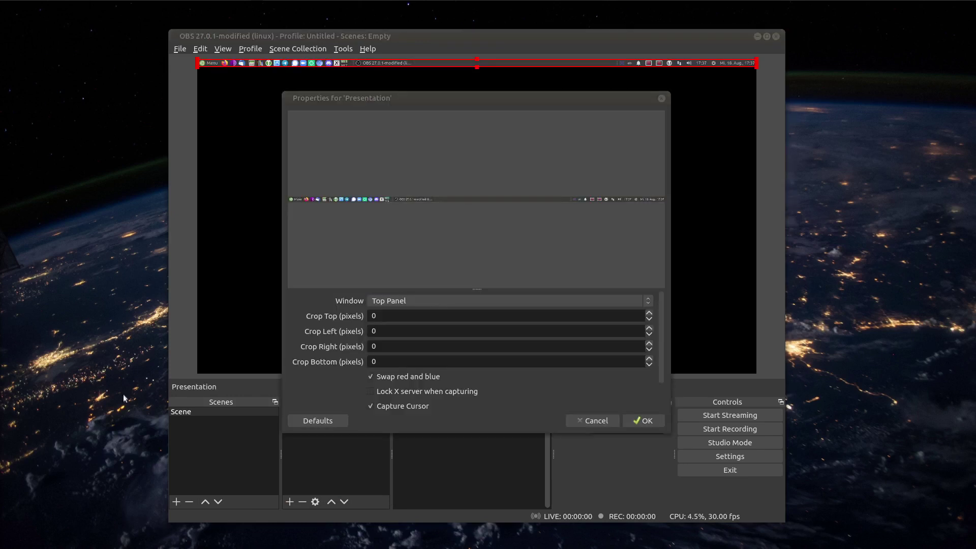
{"action": "left_click", "coordinate": [428, 302]}
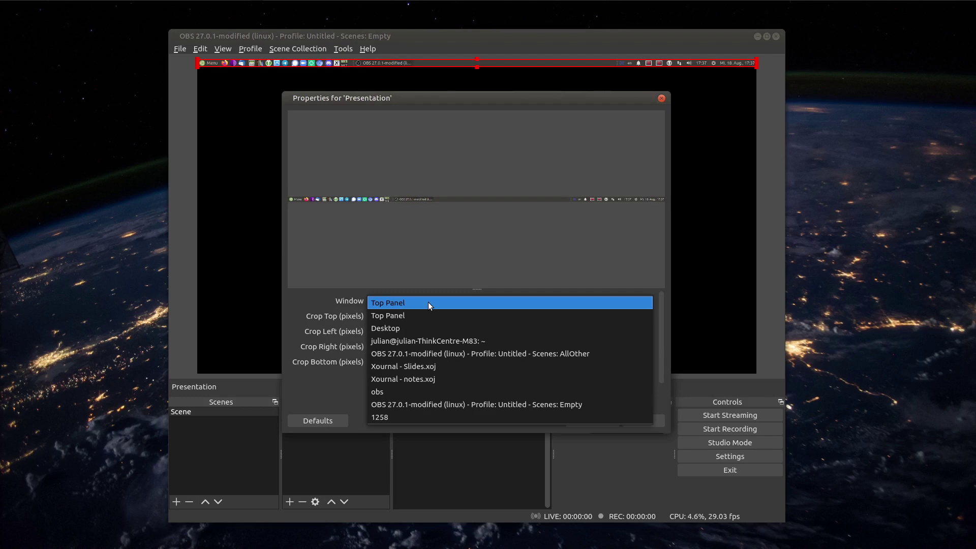
{"action": "left_click", "coordinate": [408, 367]}
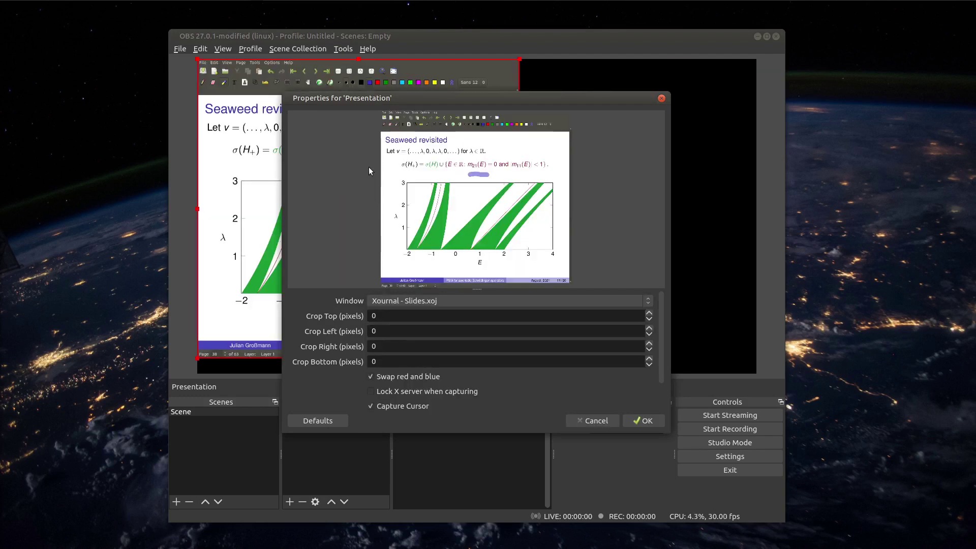
{"action": "key", "text": "Tab"}
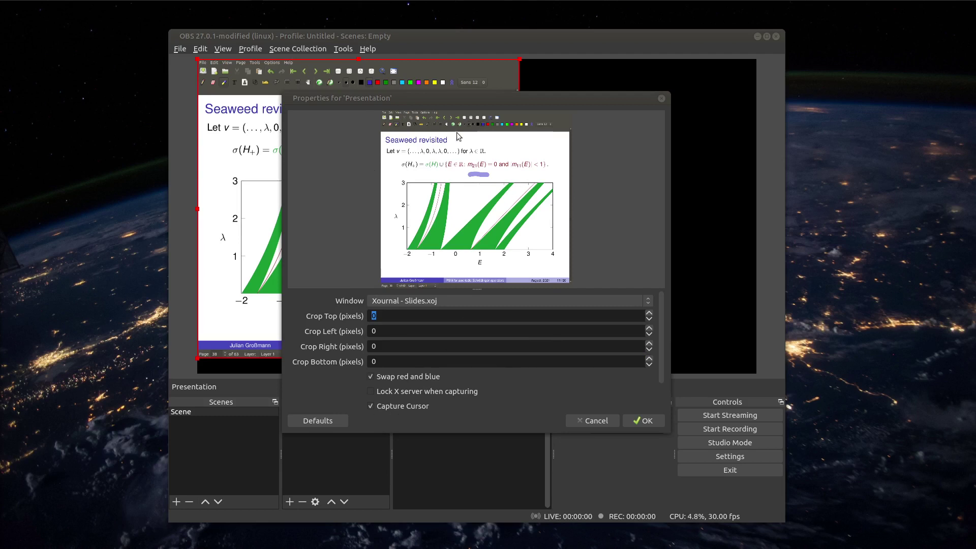
{"action": "left_click", "coordinate": [649, 313]}
{"action": "left_click_drag", "start_coordinate": [649, 313], "coordinate": [649, 314]}
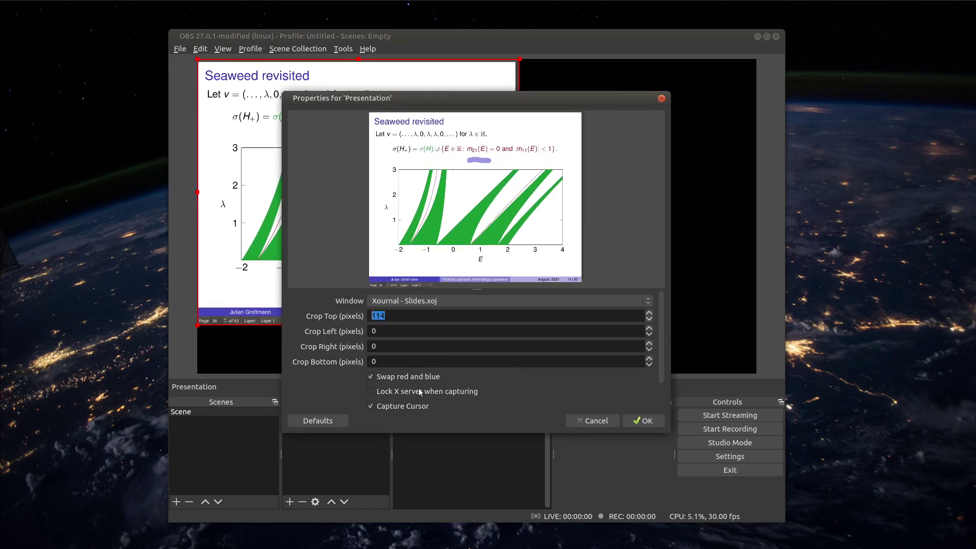
{"action": "left_click", "coordinate": [642, 422]}
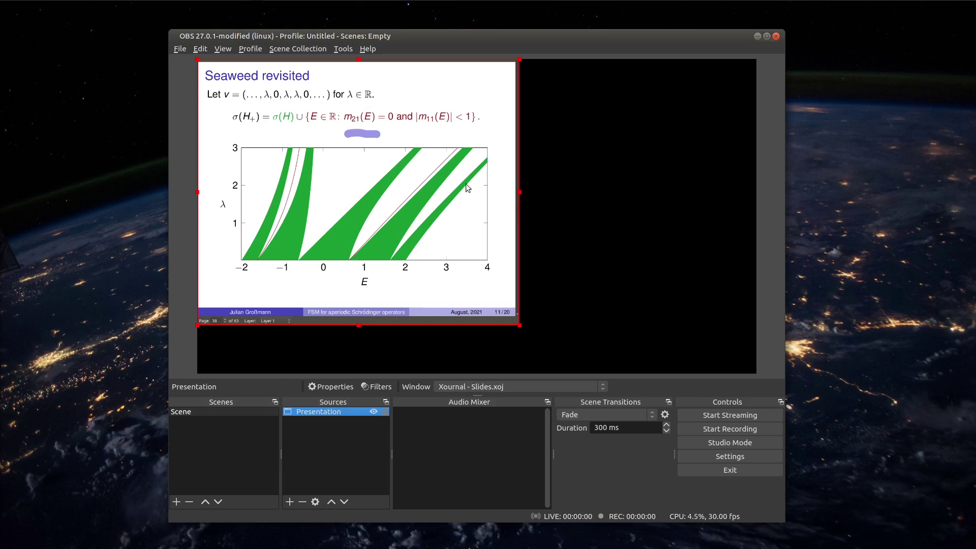
- Move the Presentation capture to the canvas's top-left corner and scale it to full canvas height
{"action": "left_click", "coordinate": [788, 406]}
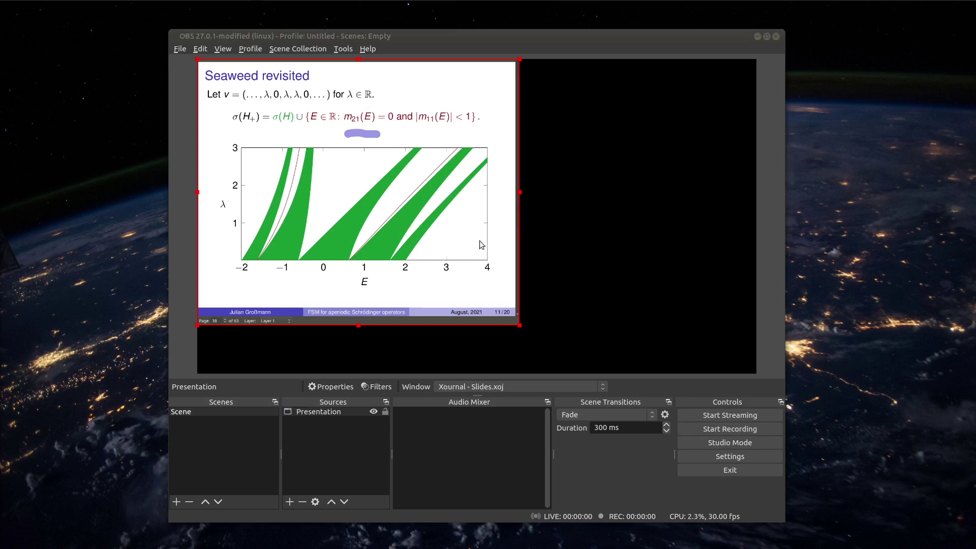
{"action": "left_click", "coordinate": [587, 39]}
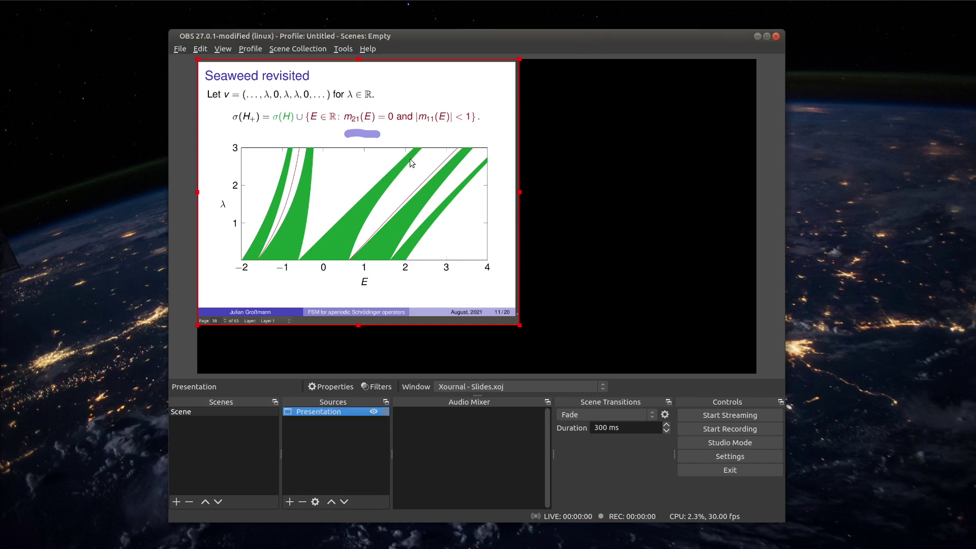
{"action": "left_click_drag", "start_coordinate": [397, 158], "coordinate": [461, 167]}
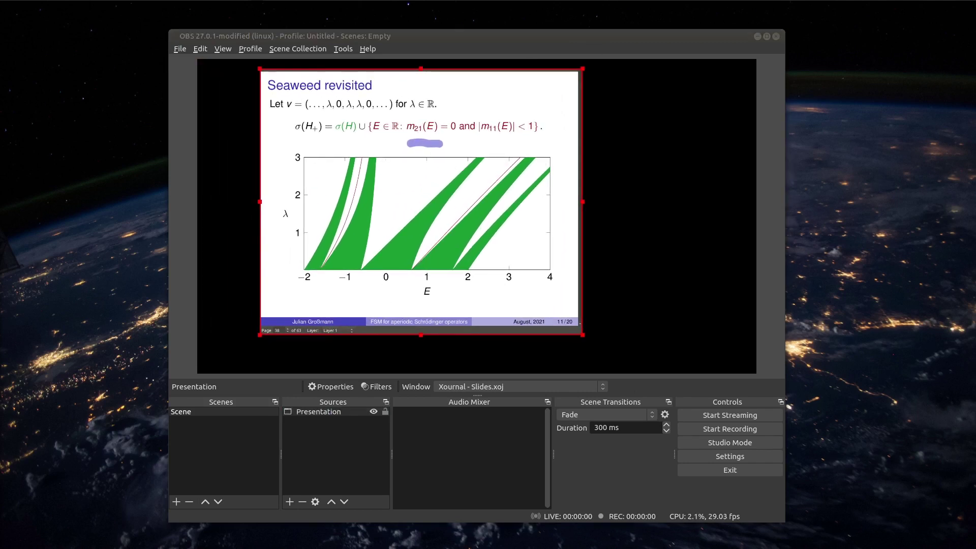
{"action": "left_click_drag", "start_coordinate": [405, 257], "coordinate": [402, 252]}
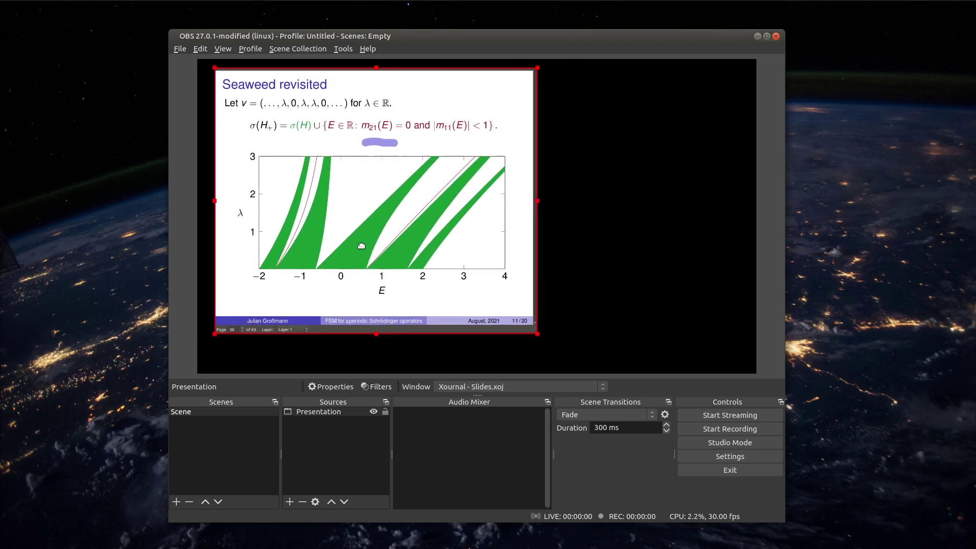
{"action": "left_click_drag", "start_coordinate": [361, 246], "coordinate": [344, 237]}
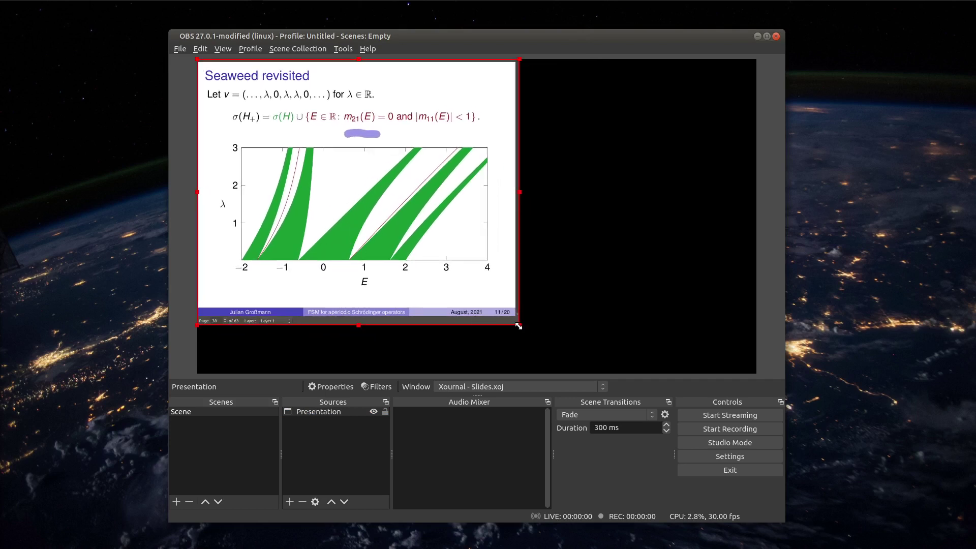
{"action": "left_click_drag", "start_coordinate": [513, 327], "coordinate": [556, 360]}
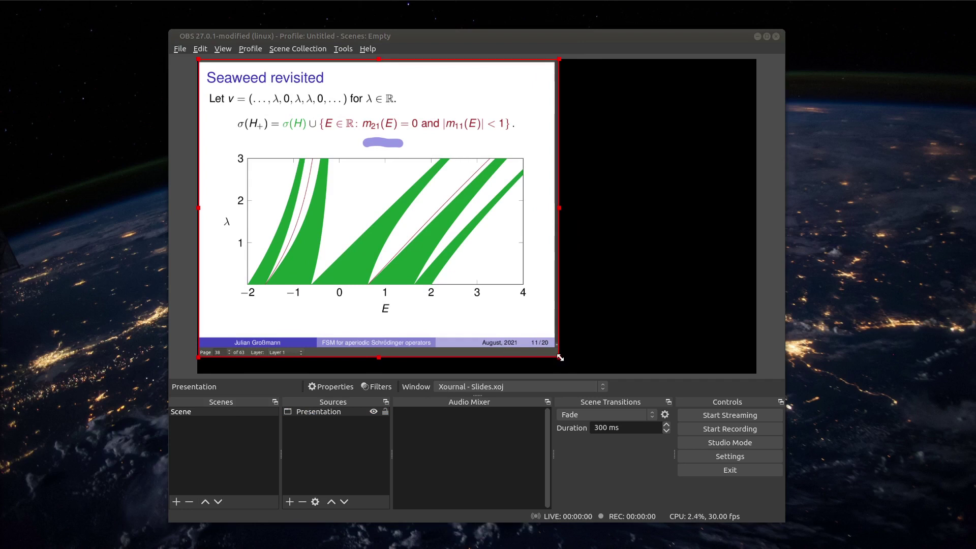
{"action": "left_click_drag", "start_coordinate": [561, 359], "coordinate": [588, 381]}
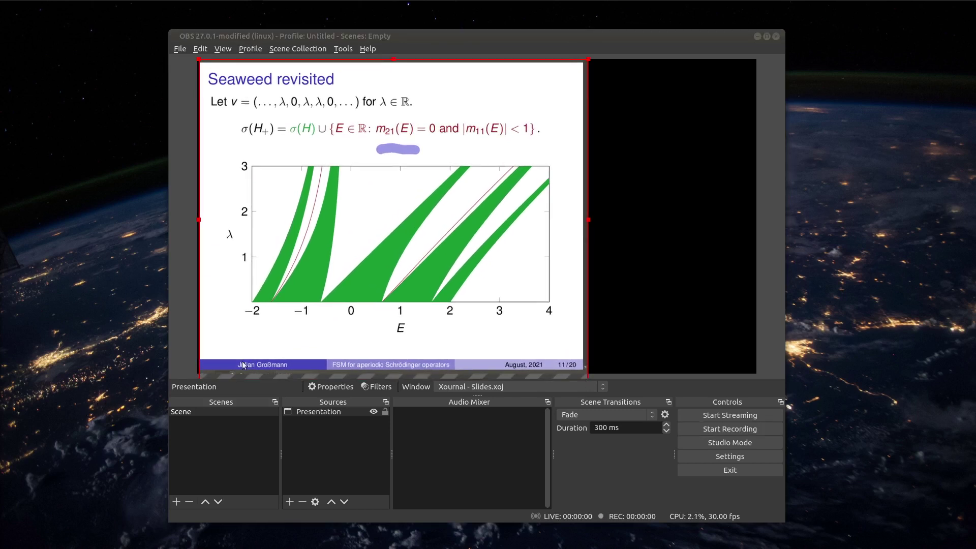
- Add a second window capture named Notes that captures the Xournal - notes.xoj window
{"action": "left_click", "coordinate": [293, 503]}
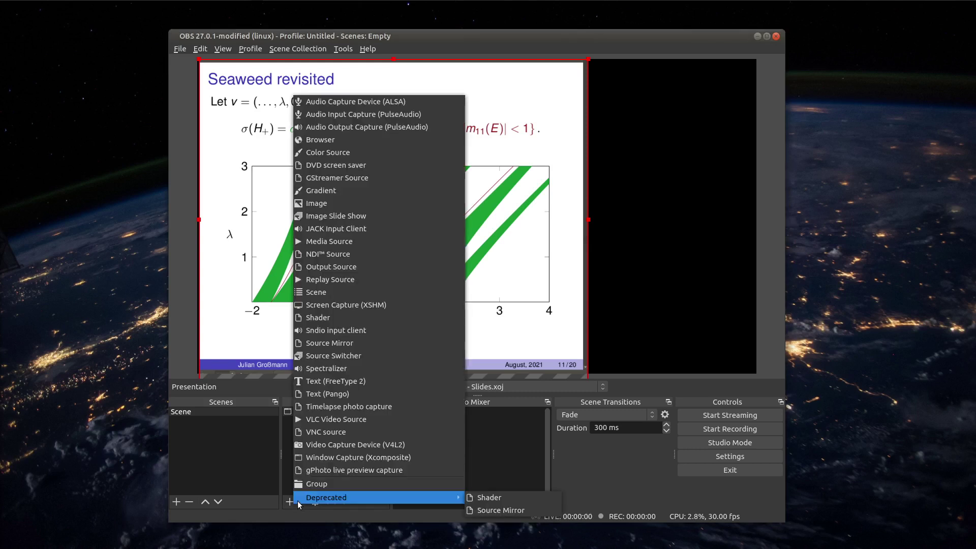
{"action": "left_click", "coordinate": [340, 457]}
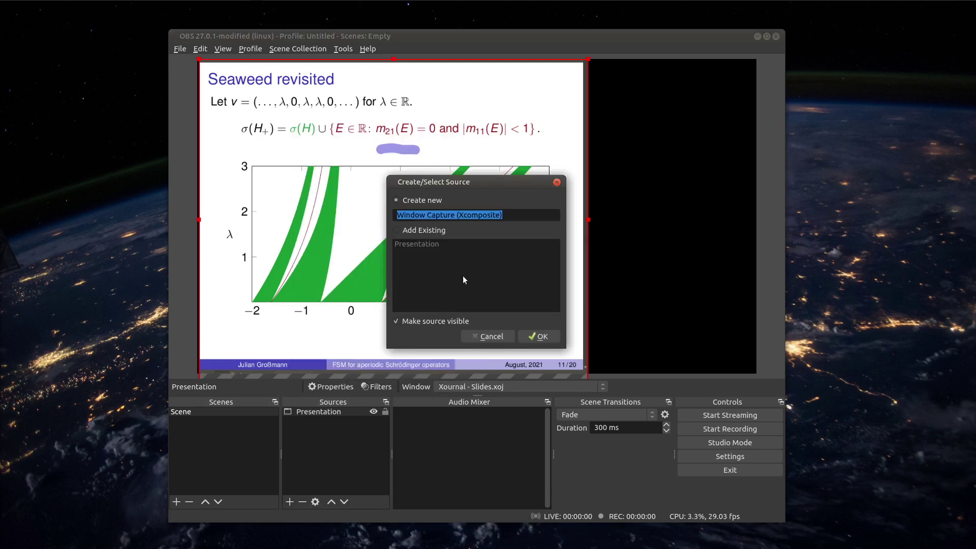
{"action": "type", "text": "Taskbar"}
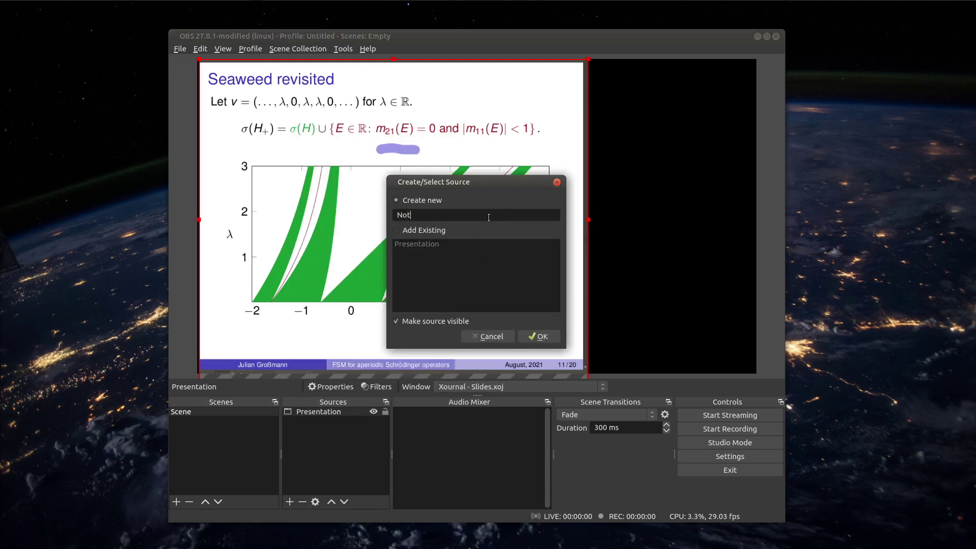
{"action": "left_click", "coordinate": [530, 337]}
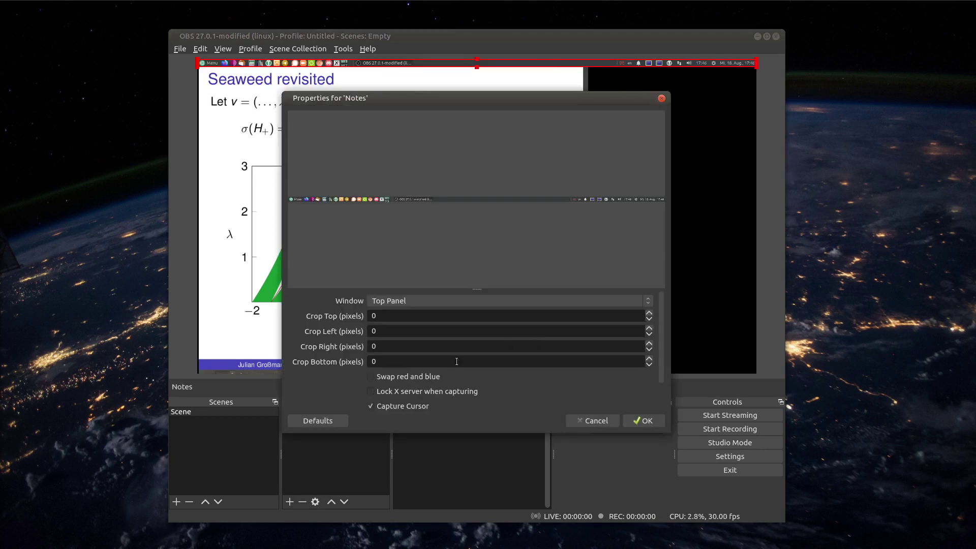
{"action": "left_click", "coordinate": [414, 304]}
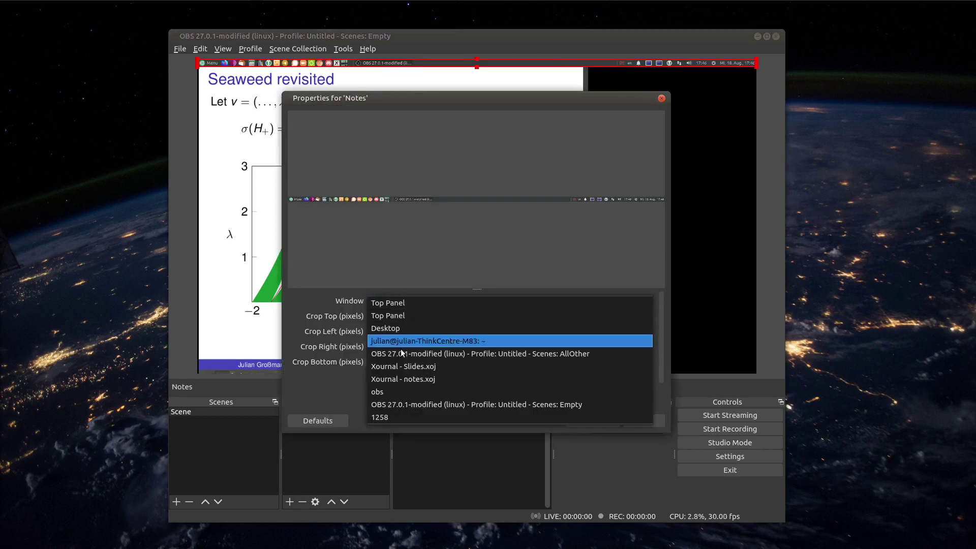
{"action": "left_click", "coordinate": [403, 379]}
{"action": "left_click", "coordinate": [626, 422]}
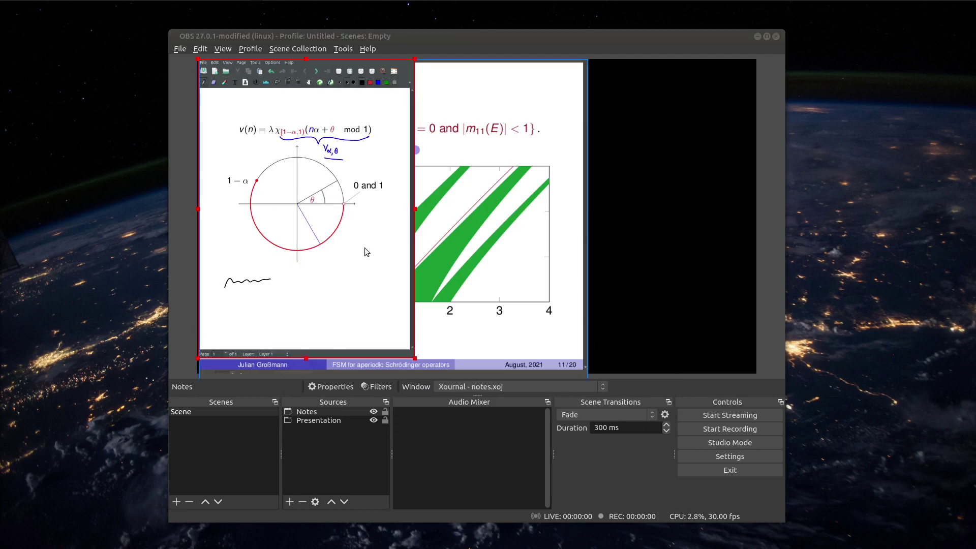
- Drag the notes capture to the slide's right side and begin lowering it below Presentation
{"action": "left_click_drag", "start_coordinate": [306, 215], "coordinate": [594, 225]}
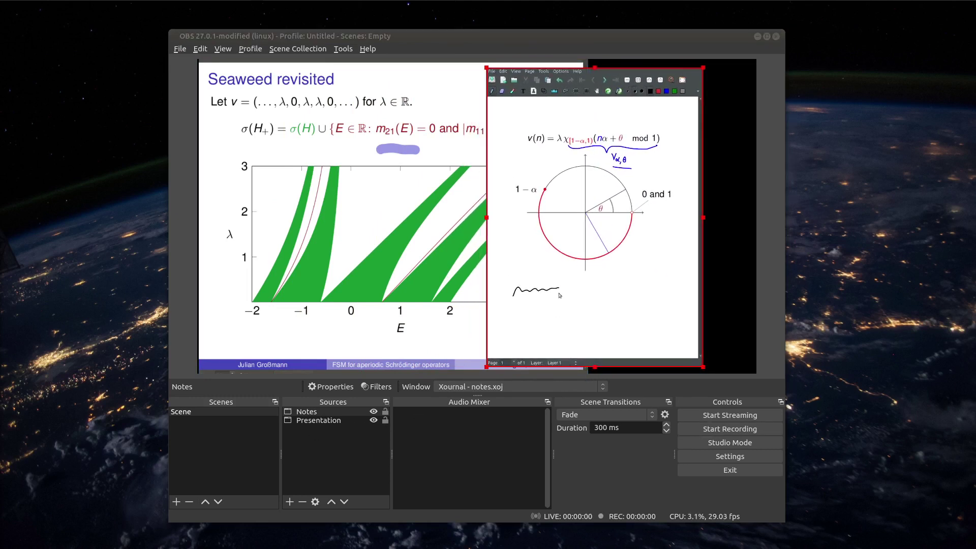
{"action": "left_click", "coordinate": [346, 501]}
{"action": "left_click", "coordinate": [334, 502]}
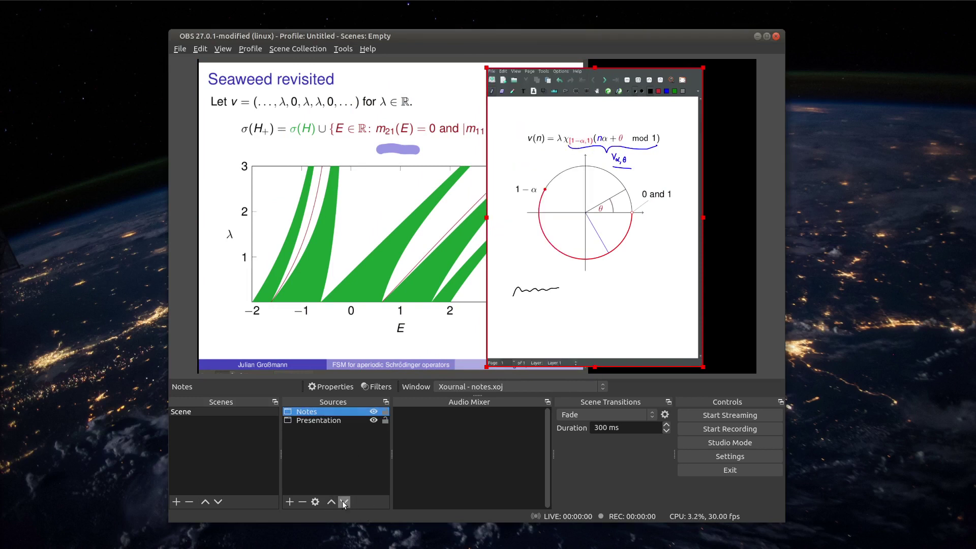
- Move Notes below Presentation in the layer order, then shift it right and enlarge it downward
{"action": "left_click", "coordinate": [344, 502]}
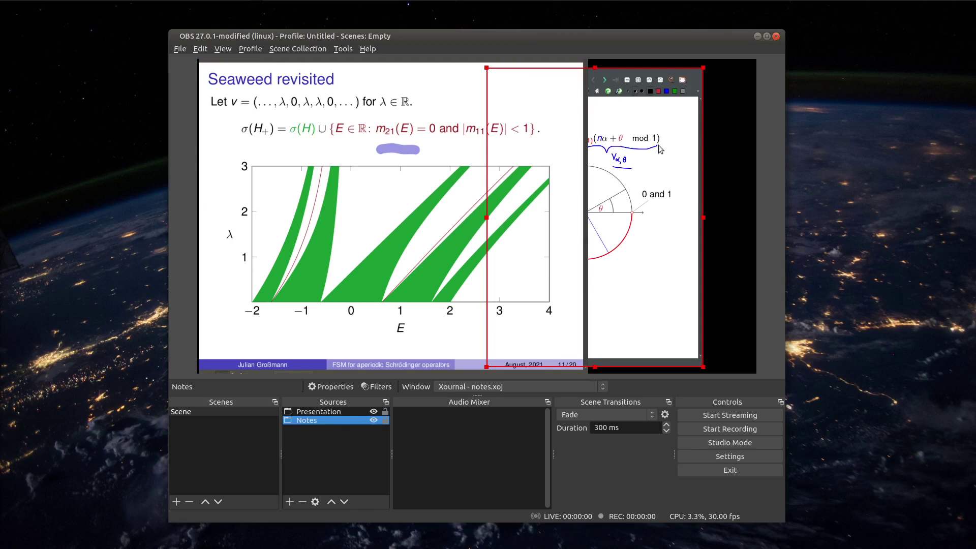
{"action": "left_click_drag", "start_coordinate": [526, 229], "coordinate": [647, 148]}
{"action": "left_click_drag", "start_coordinate": [752, 334], "coordinate": [769, 375]}
{"action": "left_click_drag", "start_coordinate": [736, 340], "coordinate": [739, 341]}
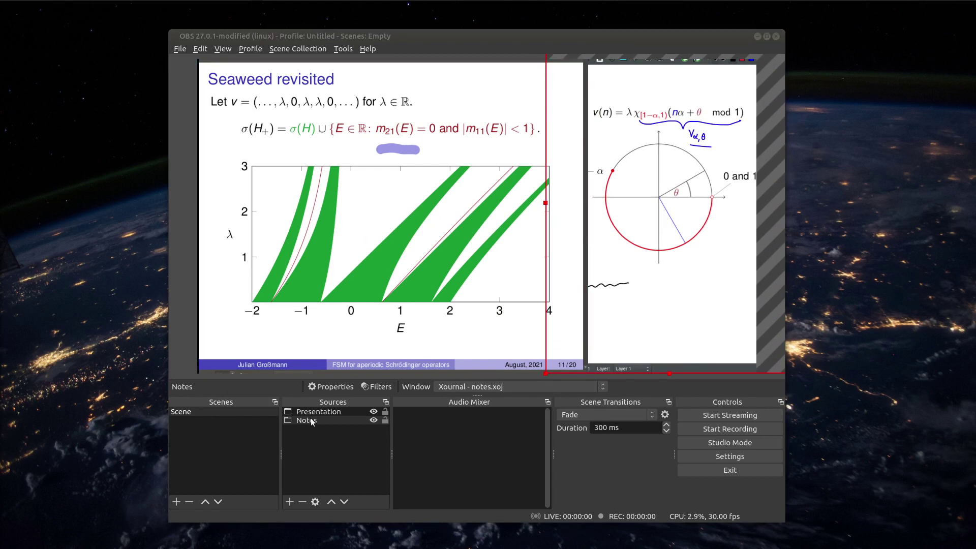
- Lock the Notes source in place and select the Presentation source
{"action": "left_click", "coordinate": [385, 419]}
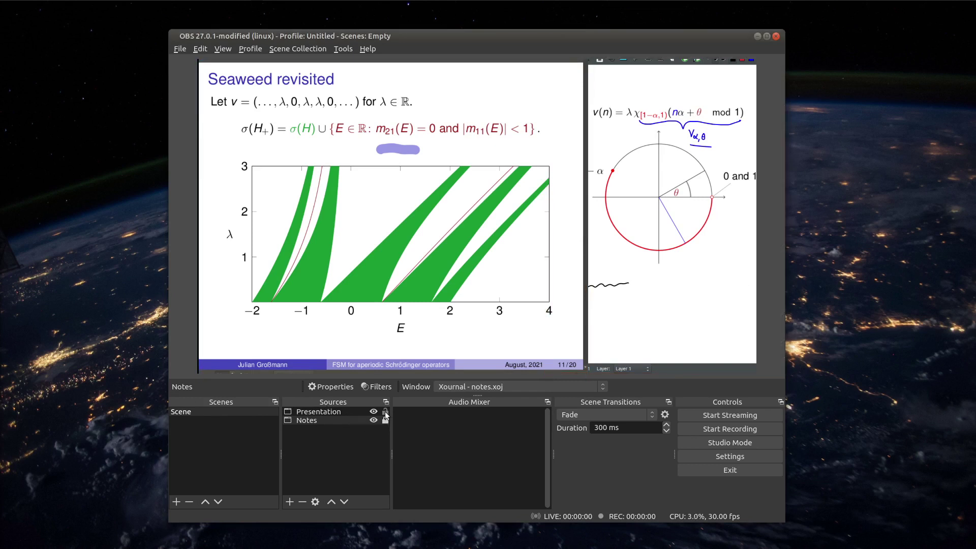
{"action": "left_click", "coordinate": [399, 336]}
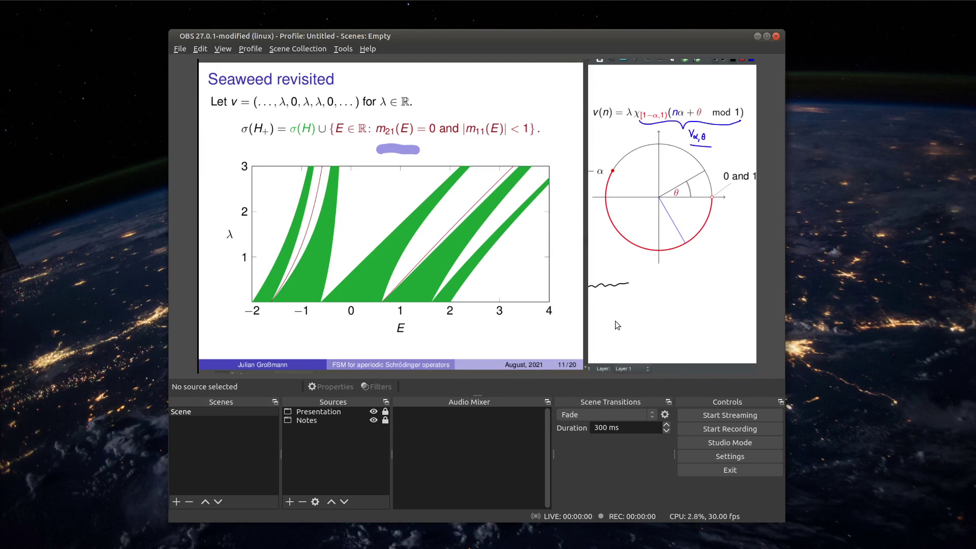
{"action": "left_click", "coordinate": [472, 316]}
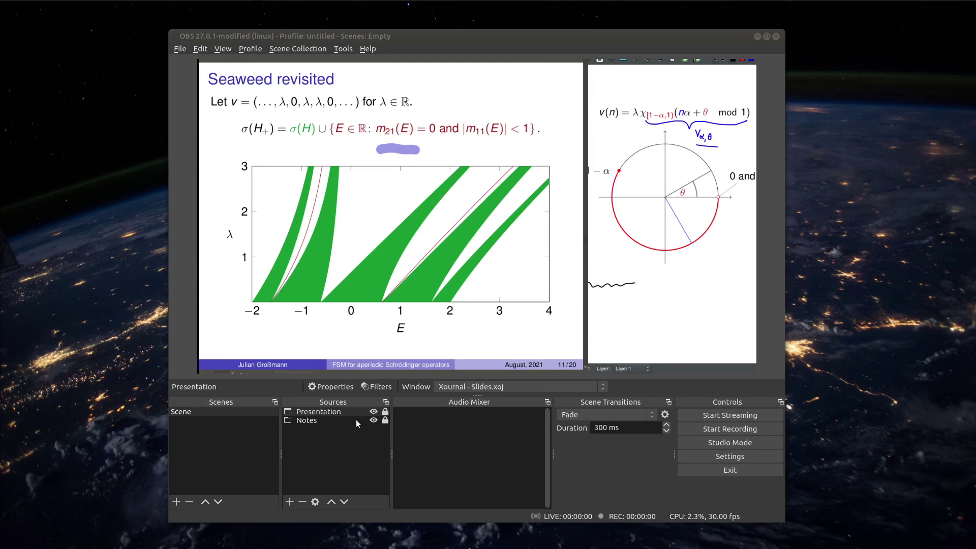
{"action": "left_click", "coordinate": [334, 414]}
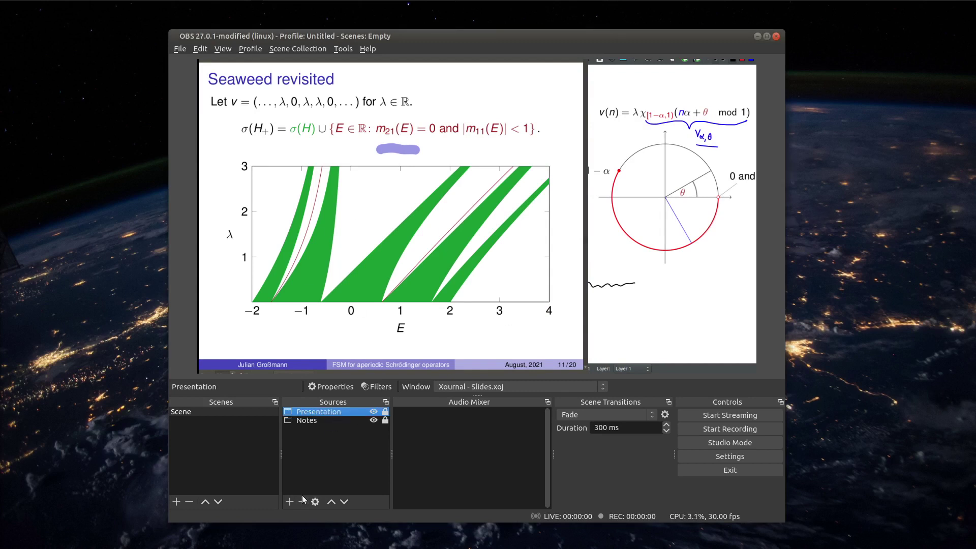
{"action": "right_click", "coordinate": [319, 411]}
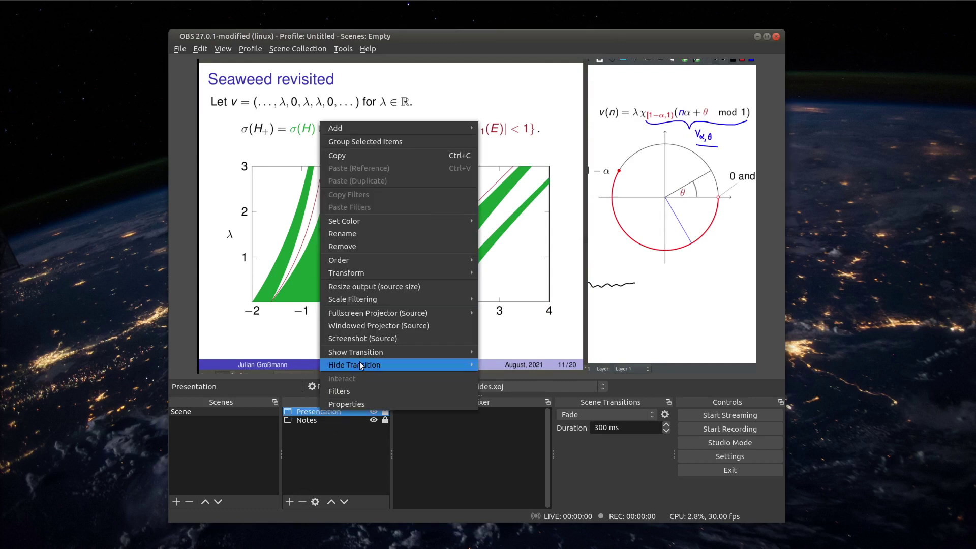
- Crop the slide capture to Top 20 and Bottom 29 in its Edit Transform settings
{"action": "mouse_move", "coordinate": [370, 273]}
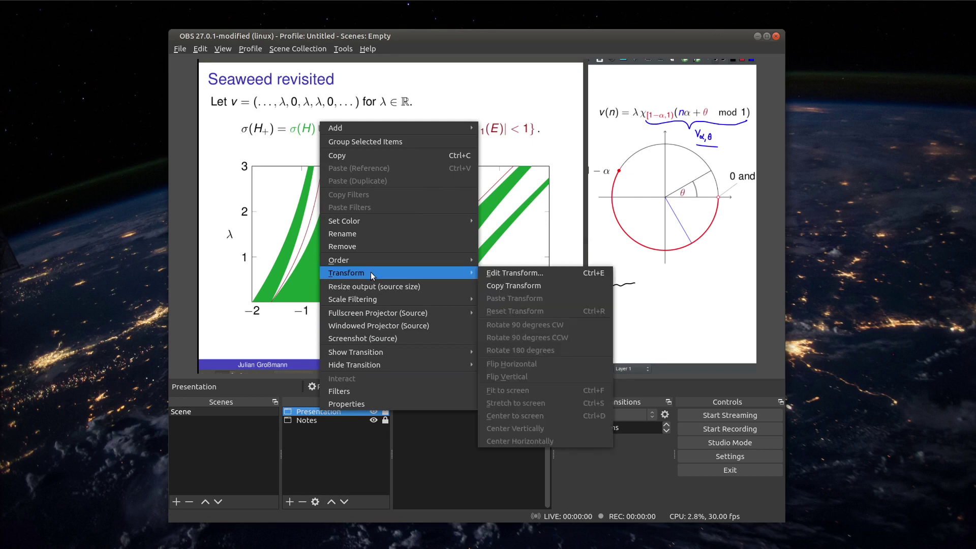
{"action": "left_click", "coordinate": [509, 273]}
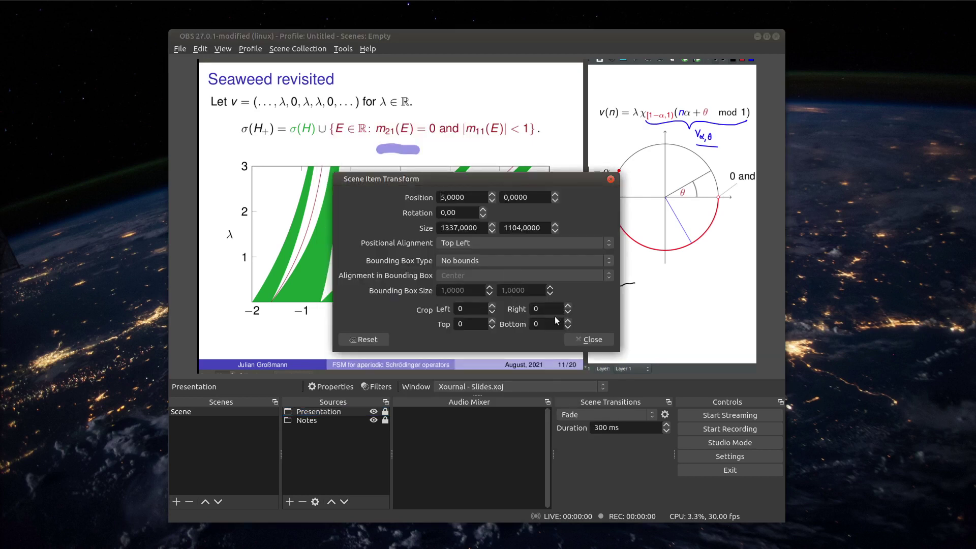
{"action": "left_click", "coordinate": [569, 321]}
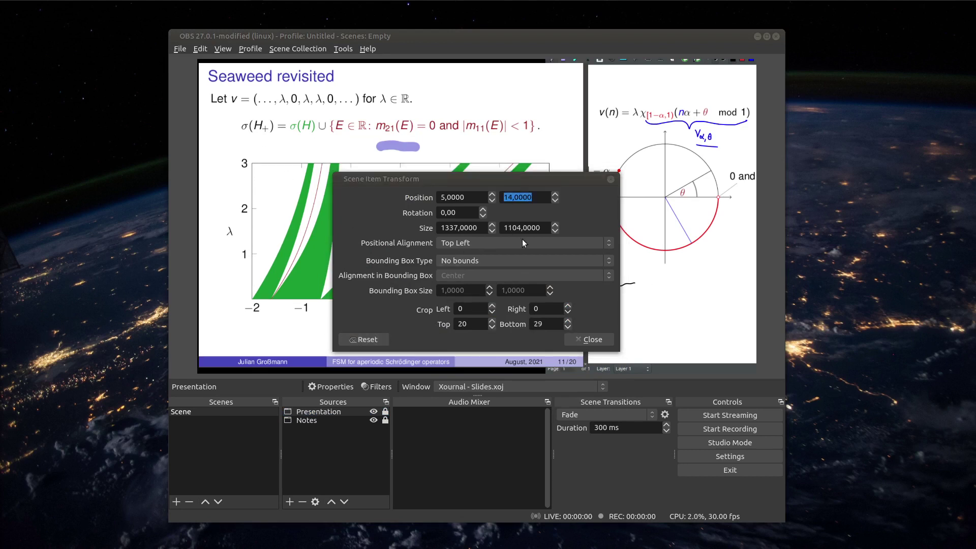
{"action": "left_click", "coordinate": [589, 340]}
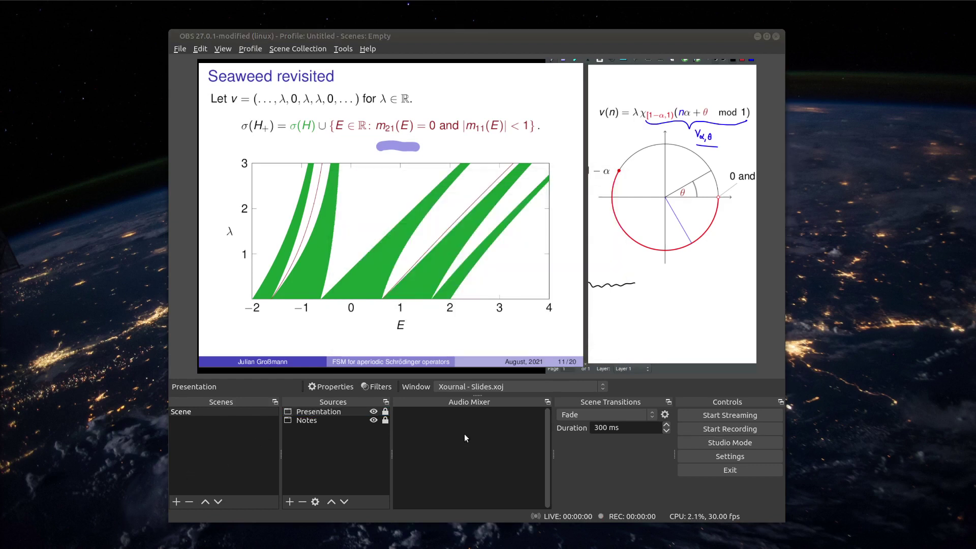
- Adjust the Notes capture's crop and position through Edit Transform (Ctrl+E)
{"action": "left_click", "coordinate": [308, 421]}
{"action": "key", "text": "ctrl+e"}
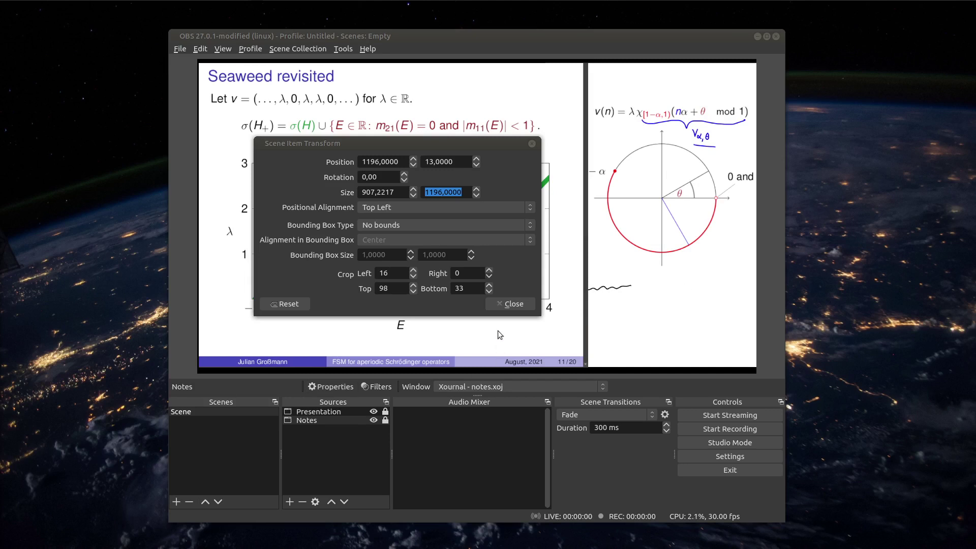
{"action": "left_click", "coordinate": [517, 305]}
{"action": "left_click", "coordinate": [789, 407]}
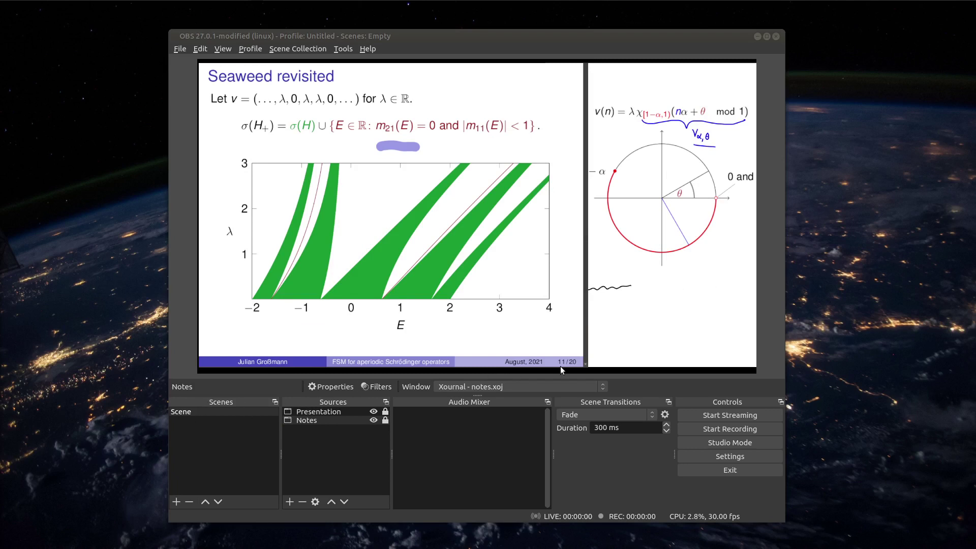
{"action": "left_click", "coordinate": [289, 502]}
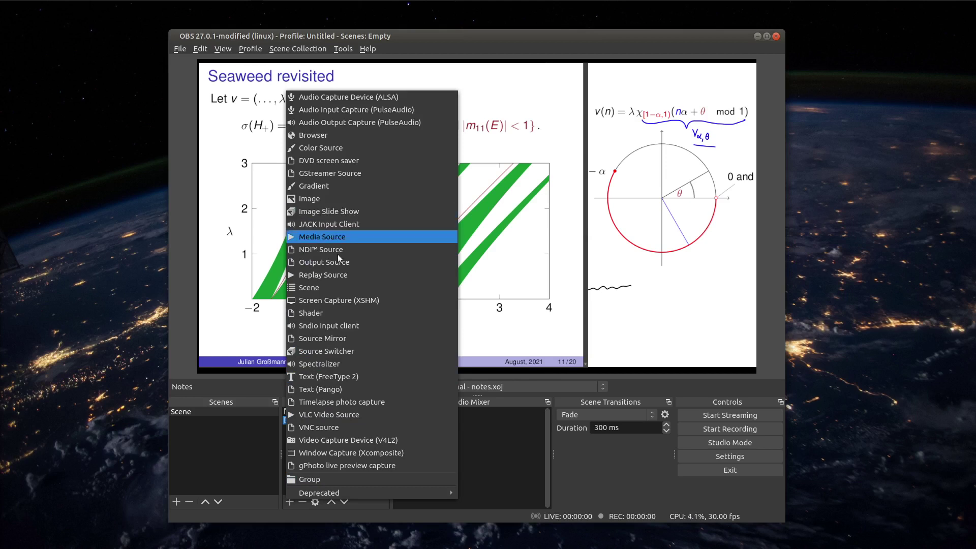
{"action": "left_click", "coordinate": [493, 446]}
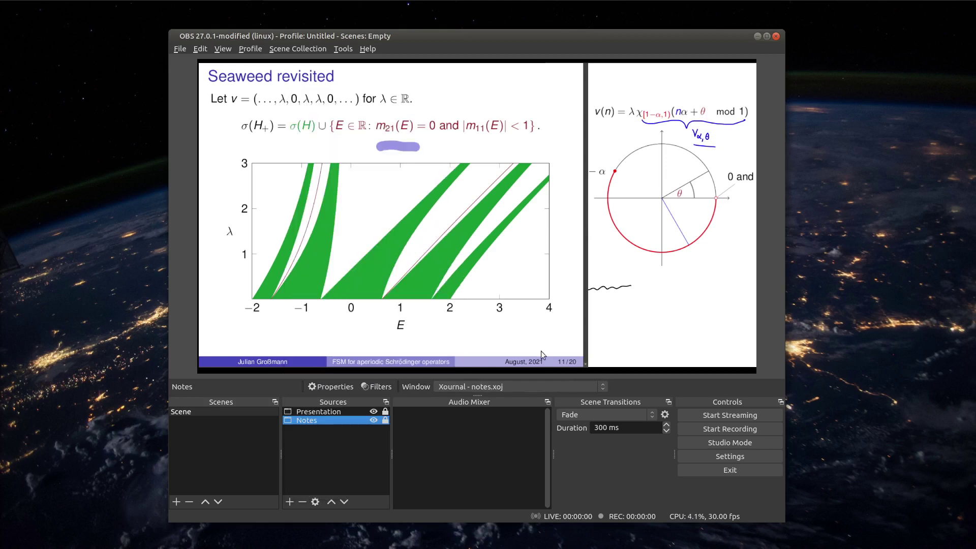
{"action": "key", "text": "alt+Tab"}
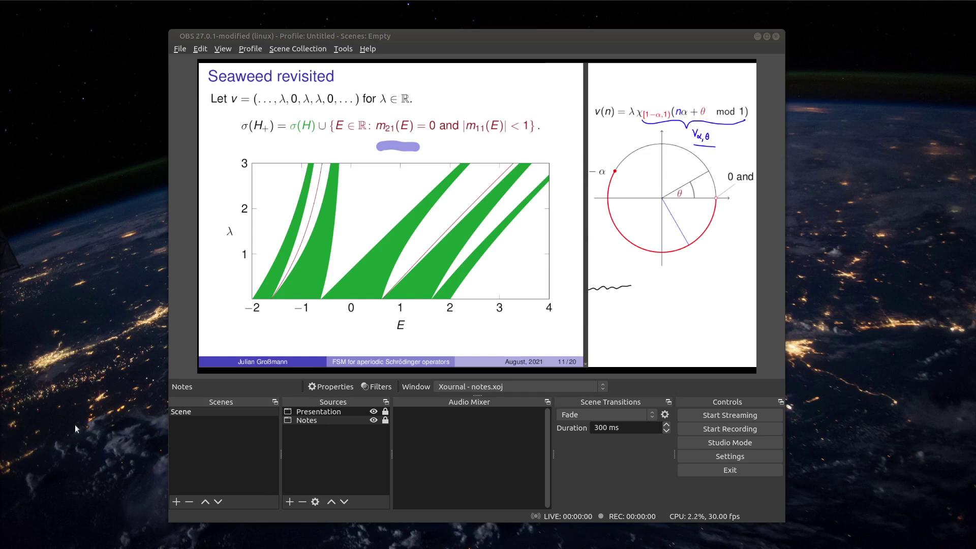
- Open a Windowed Projector (Scene) from the Scene's context menu and stretch it across the screen
{"action": "left_click", "coordinate": [197, 441]}
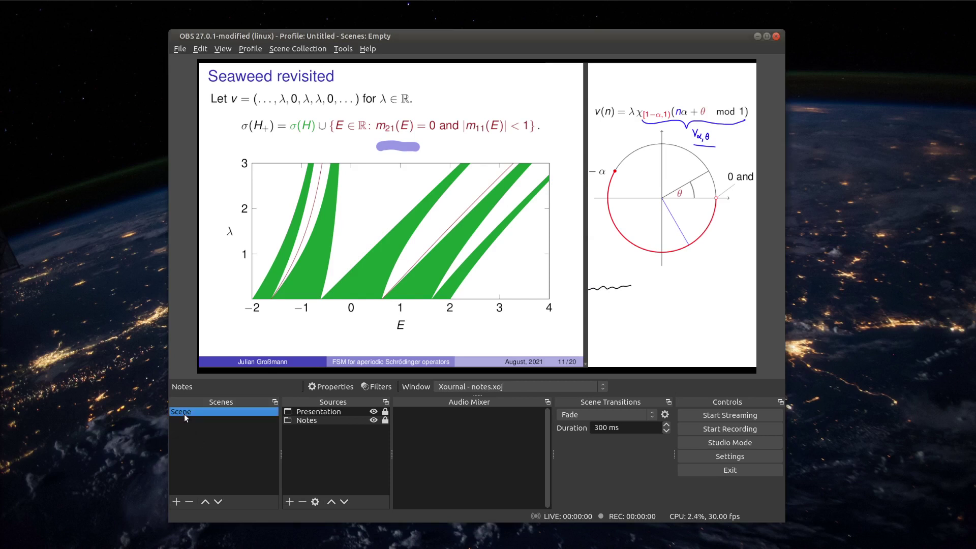
{"action": "right_click", "coordinate": [184, 418]}
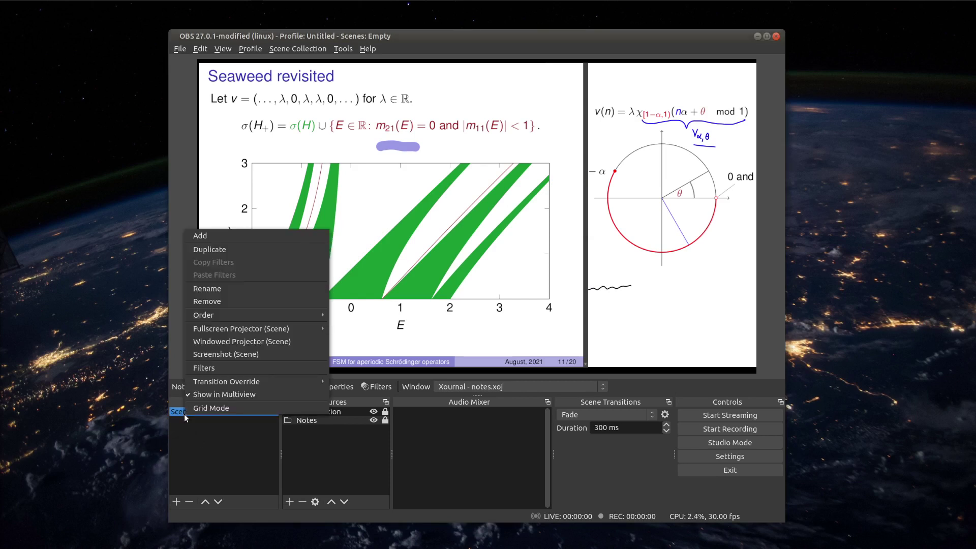
{"action": "left_click", "coordinate": [237, 343]}
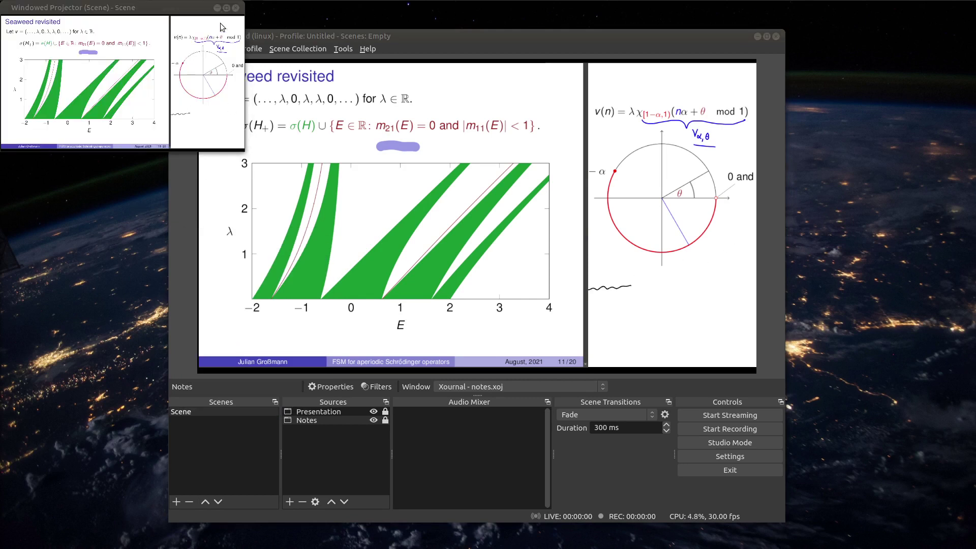
{"action": "left_click_drag", "start_coordinate": [245, 150], "coordinate": [924, 542]}
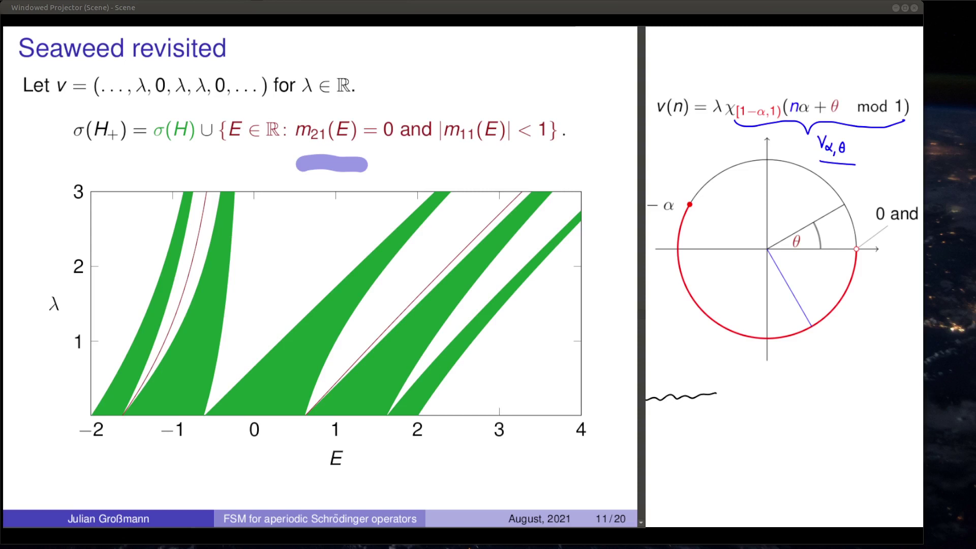
- Sketch a freehand stroke on the Xournal notes page, then Alt+Tab back to the OBS main window
{"action": "mouse_move", "coordinate": [729, 448]}
{"action": "left_mouse_down"}
{"action": "mouse_move", "coordinate": [764, 416]}
{"action": "mouse_move", "coordinate": [794, 406]}
{"action": "mouse_move", "coordinate": [819, 423]}
{"action": "mouse_move", "coordinate": [890, 429]}
{"action": "mouse_move", "coordinate": [892, 454]}
{"action": "mouse_move", "coordinate": [761, 474]}
{"action": "left_mouse_up"}
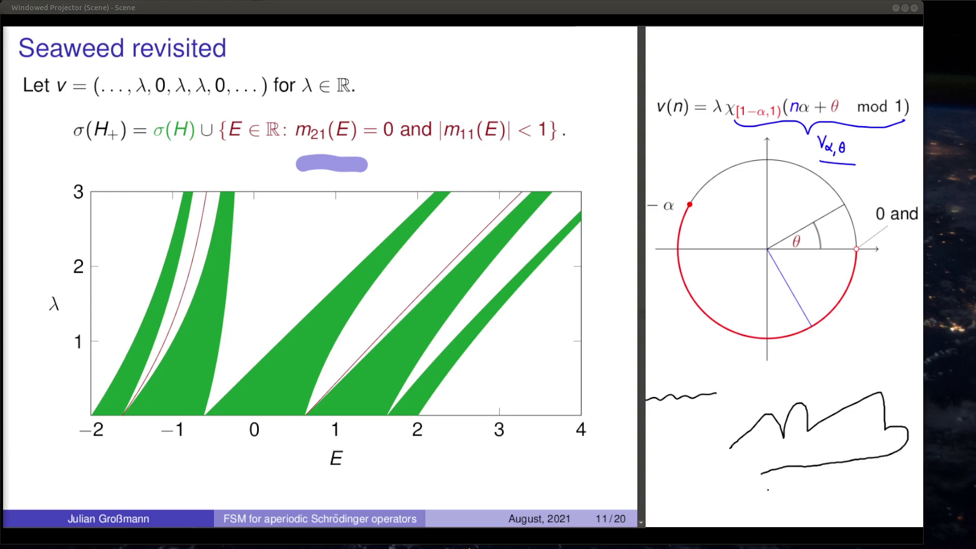
{"action": "key", "text": "alt+Tab"}
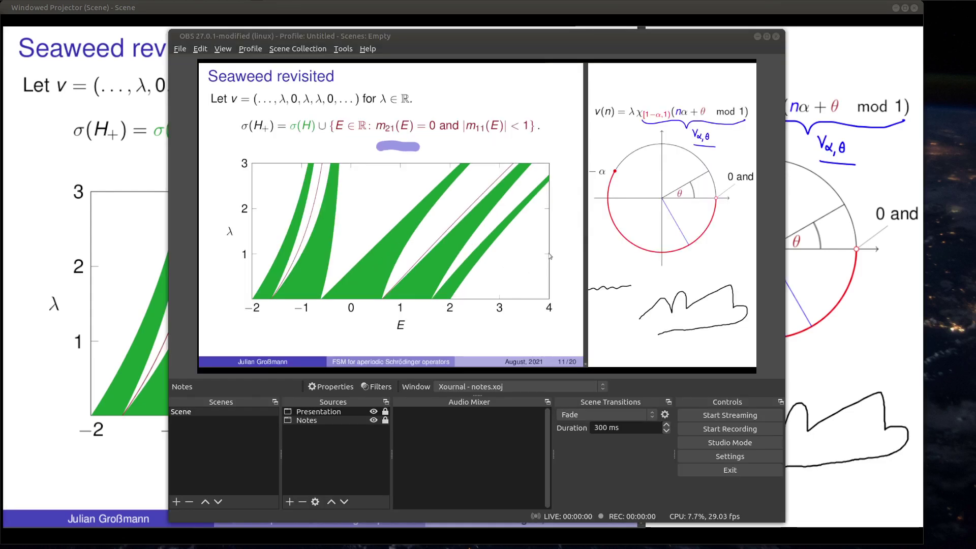